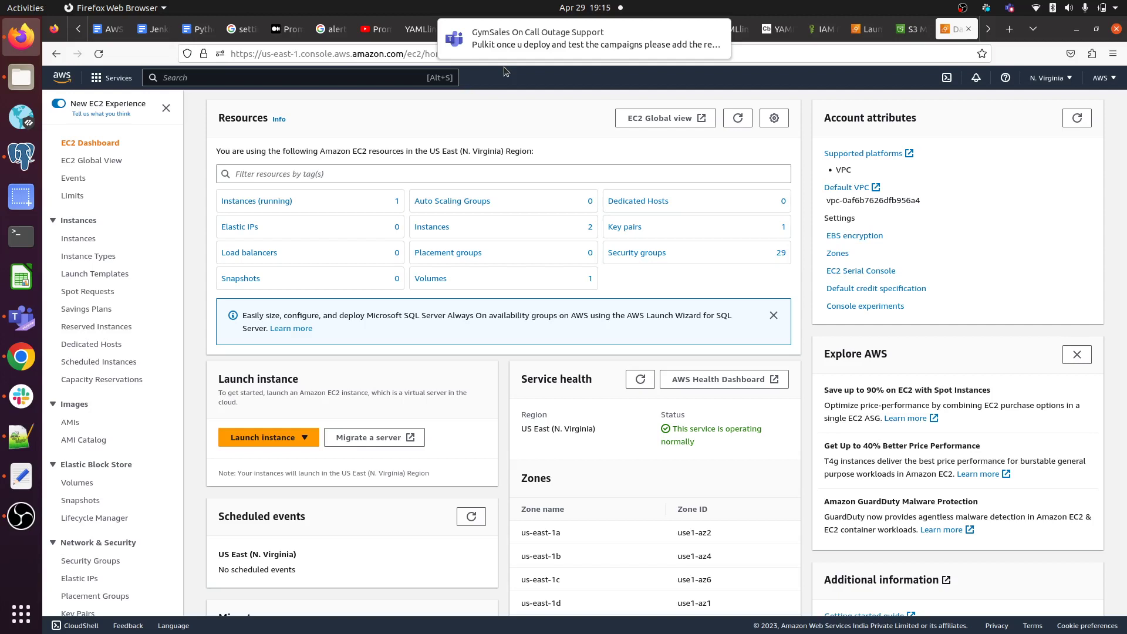
- Show only the running instances, listing the single Test instance
left_click(271, 201)
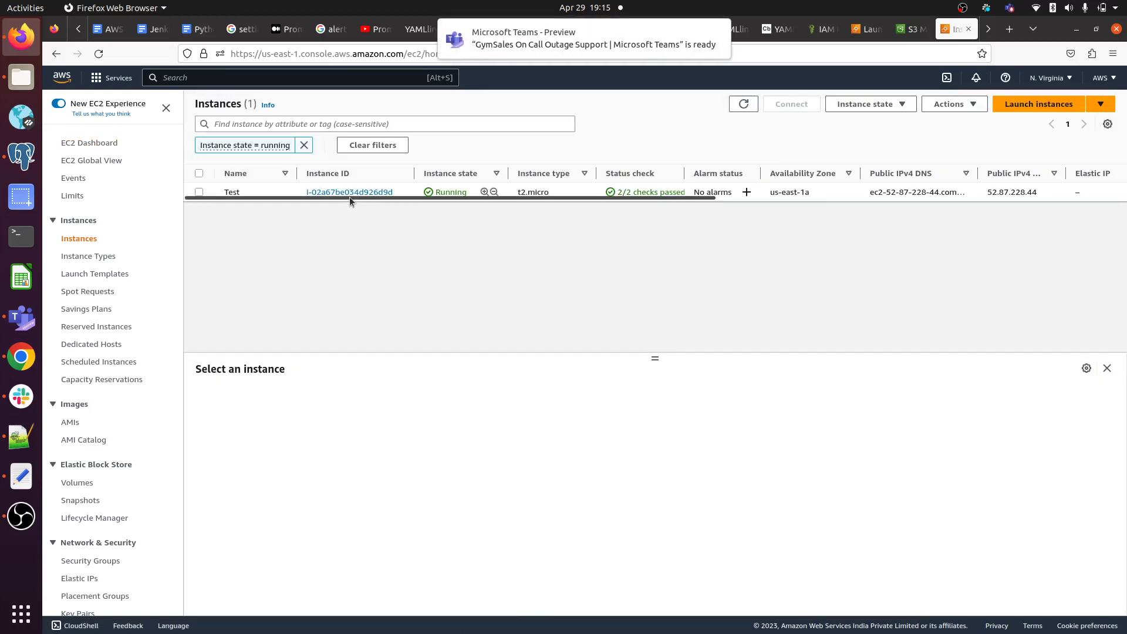
scroll(123, 287, "down", 3)
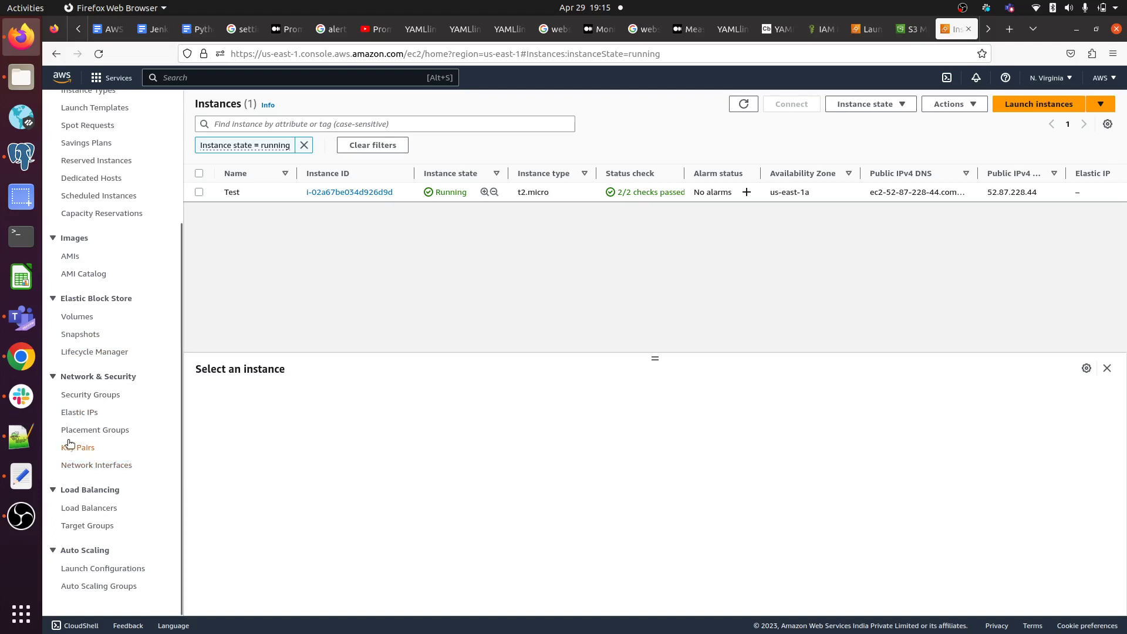
scroll(98, 377, "up", 3)
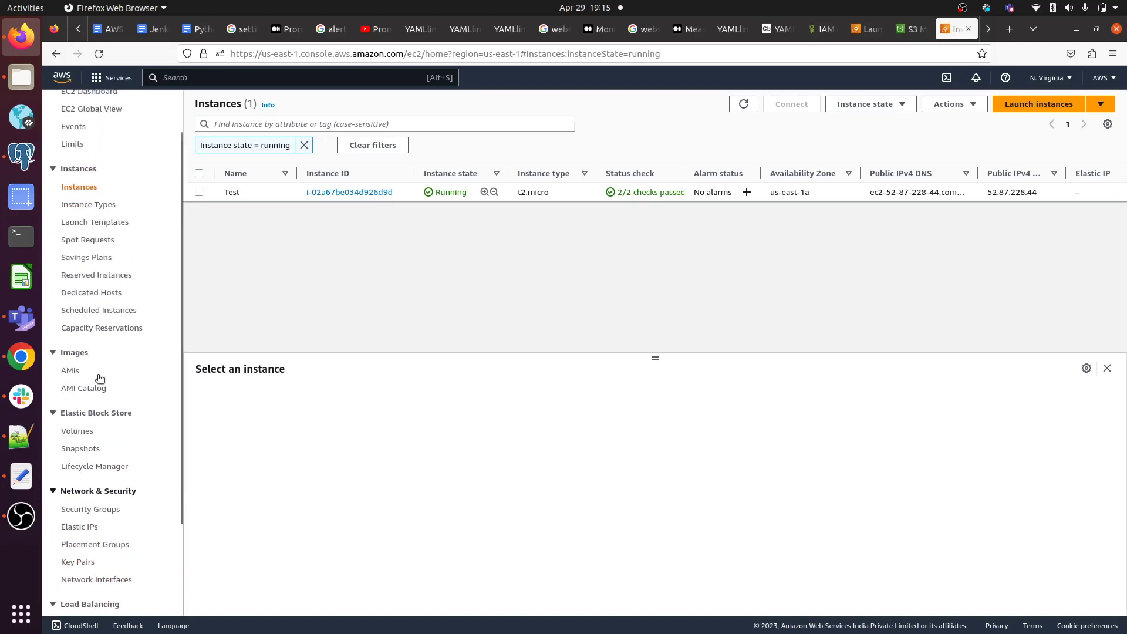
scroll(99, 378, "up", 1)
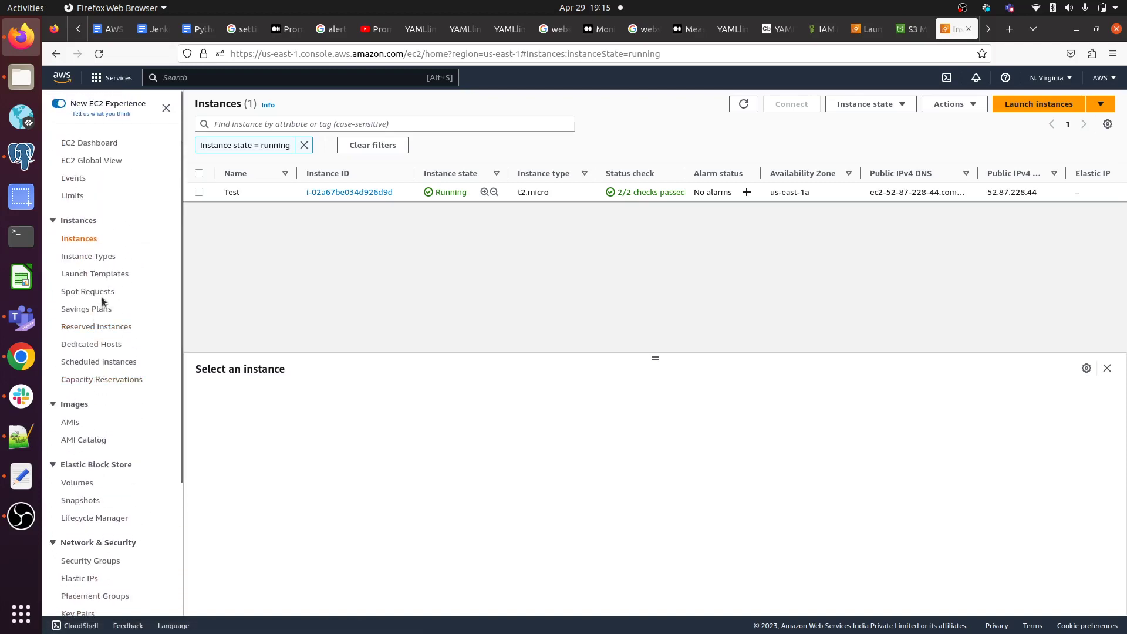
- Start a new snapshot from the Snapshots page and review the available volumes without choosing one
left_click(86, 505)
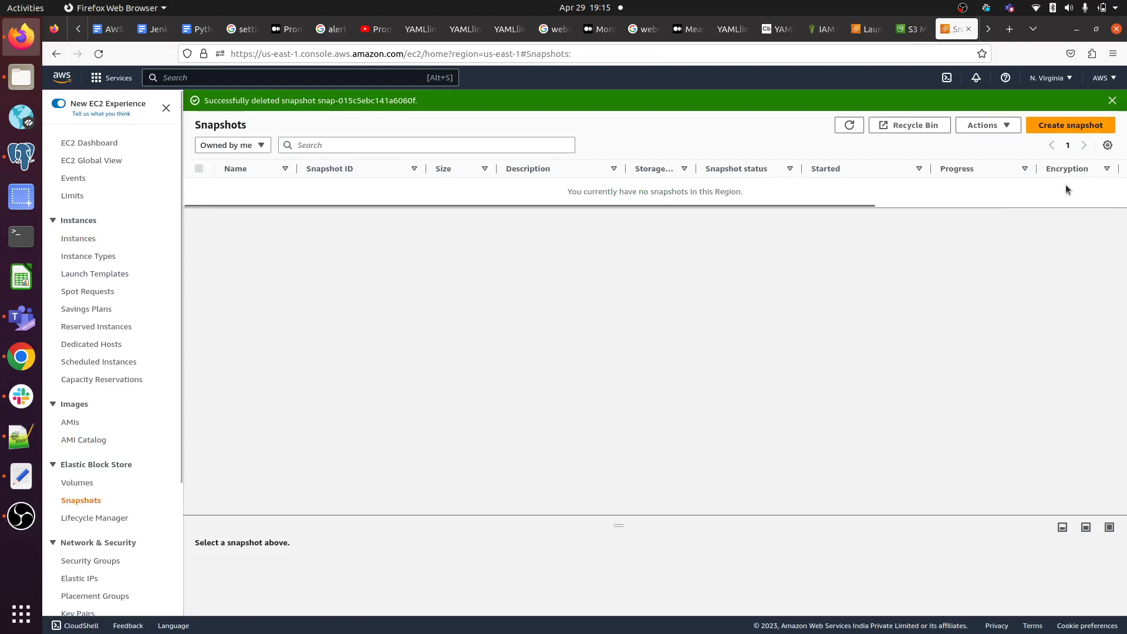
left_click(1059, 128)
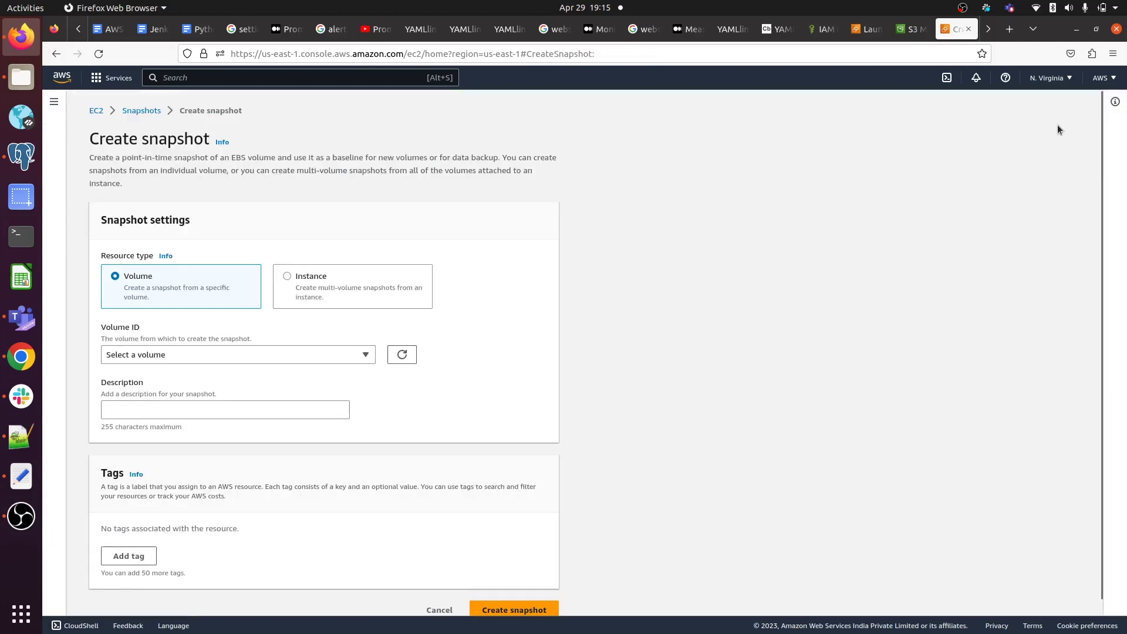
left_click(202, 351)
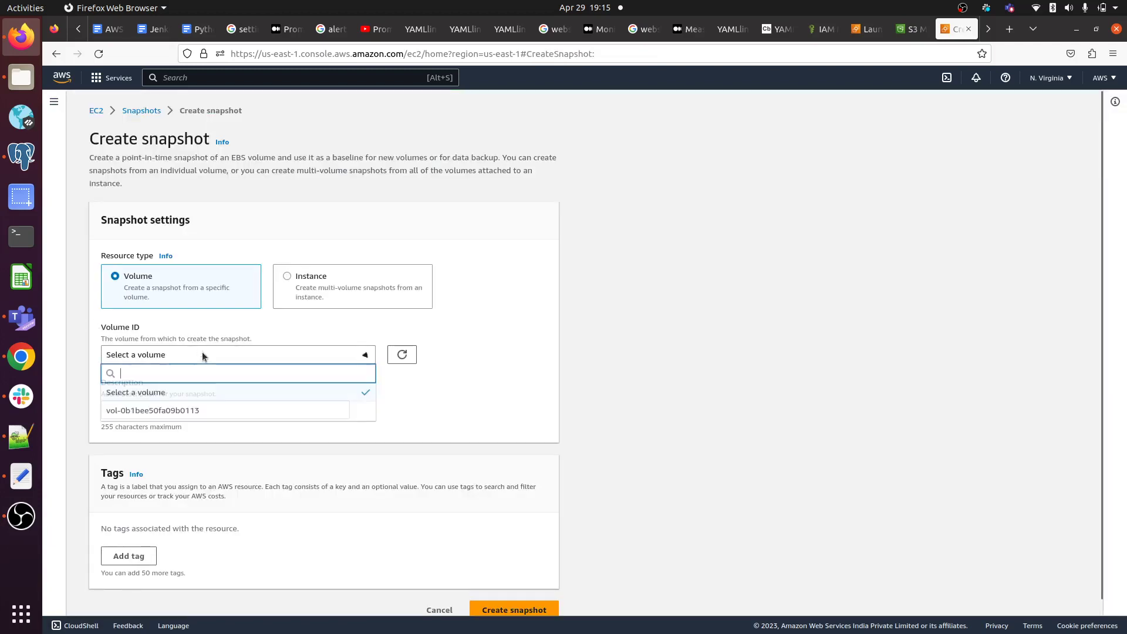
left_click(254, 241)
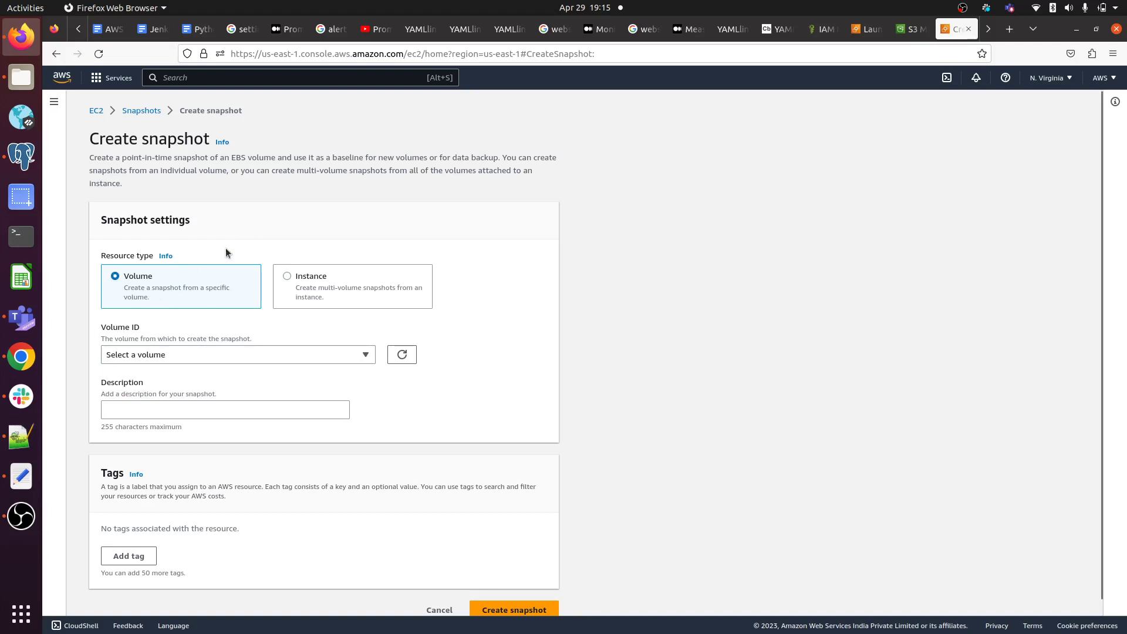
- Target the snapshot at the whole Test instance i-02a67be034d926d9d and begin its description
left_click(287, 276)
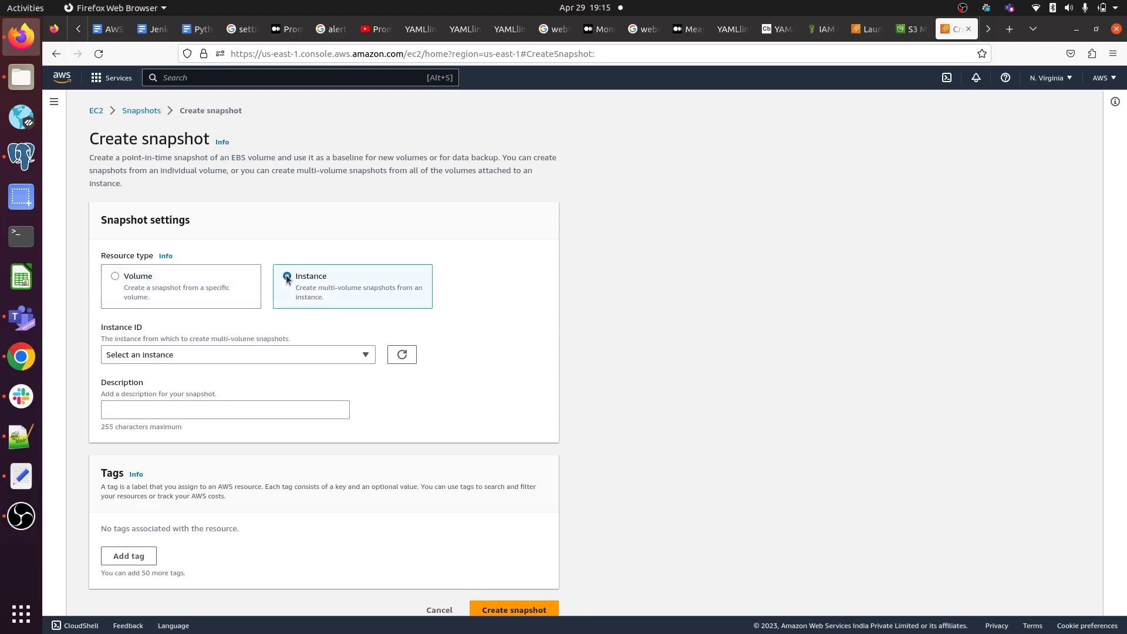
left_click(273, 355)
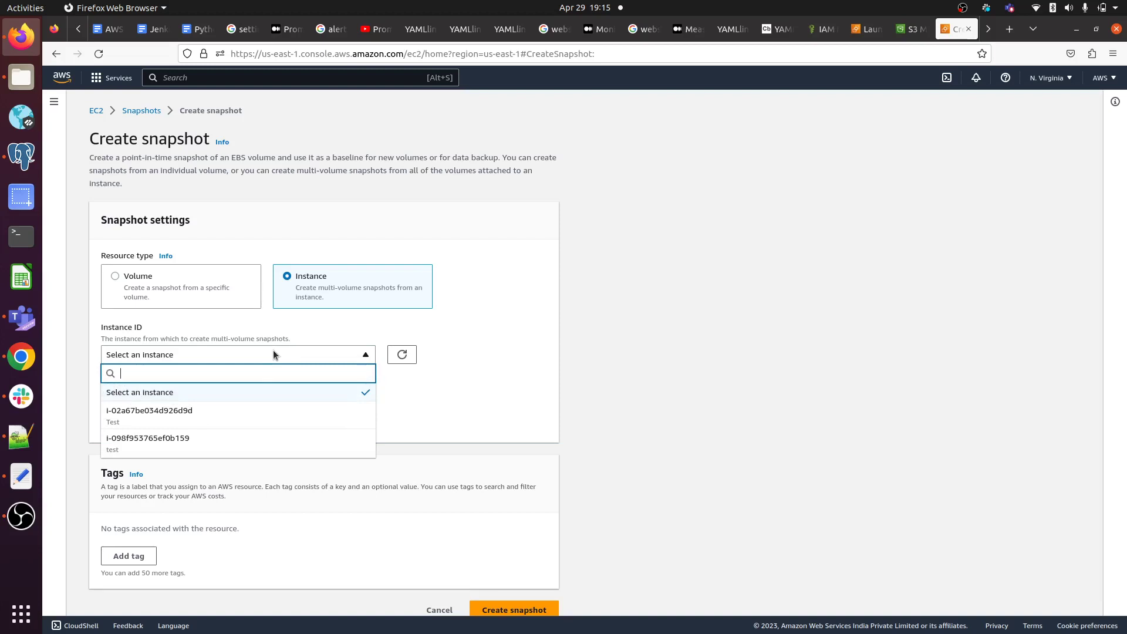
left_click(235, 422)
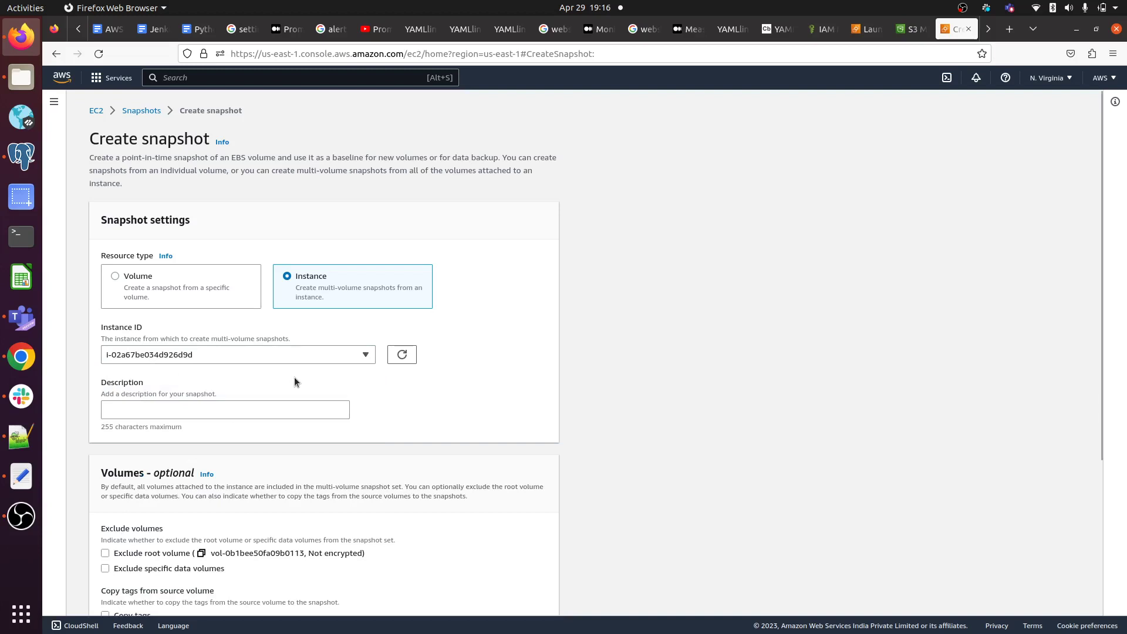
left_click(254, 410)
type("m")
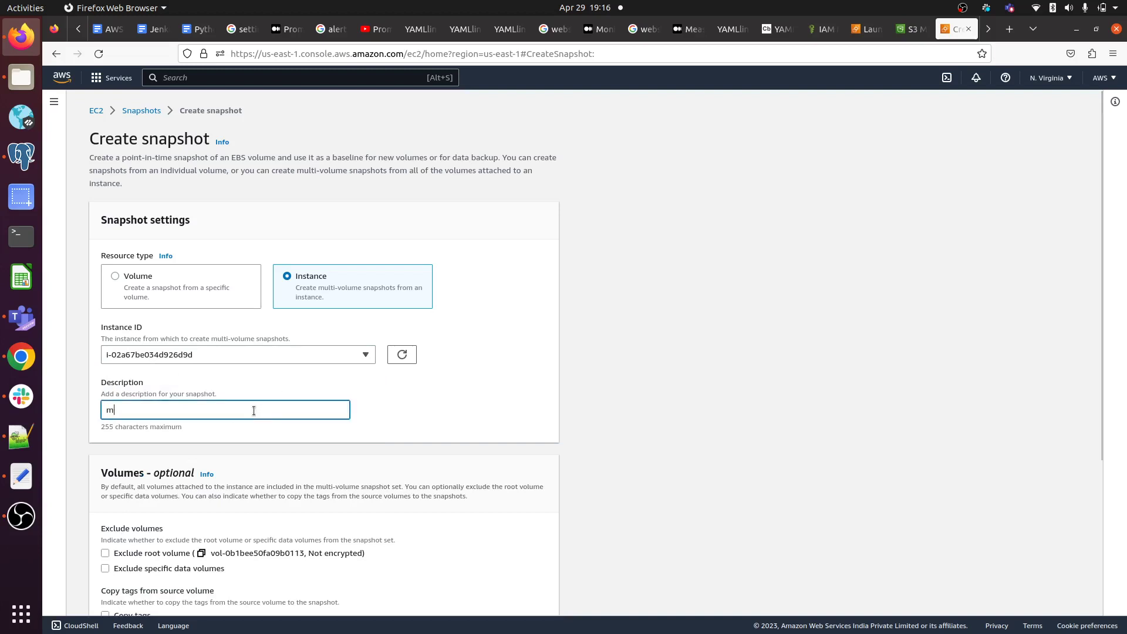
type("yec")
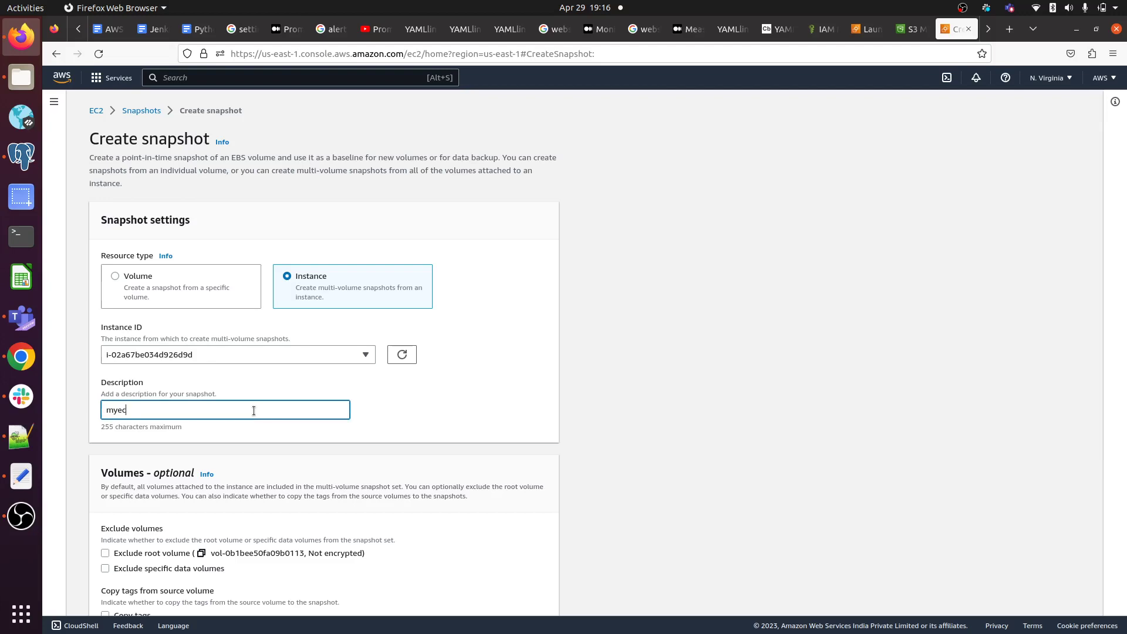
type("2s")
type("napsho")
type("t")
scroll(254, 410, "down", 2)
scroll(254, 410, "down", 3)
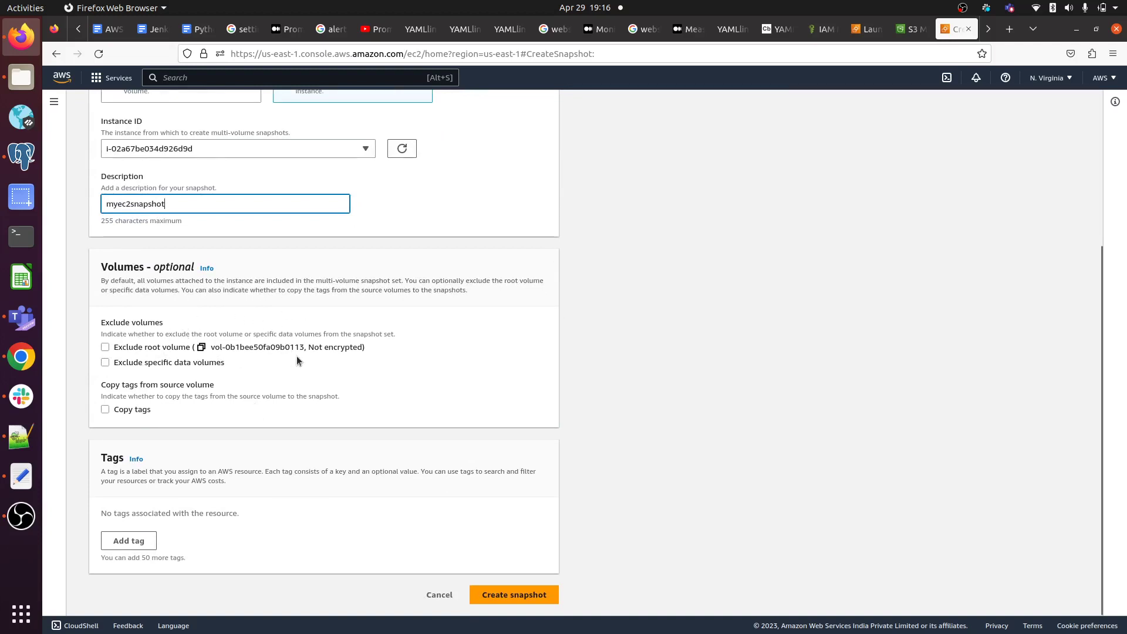
scroll(296, 360, "up", 3)
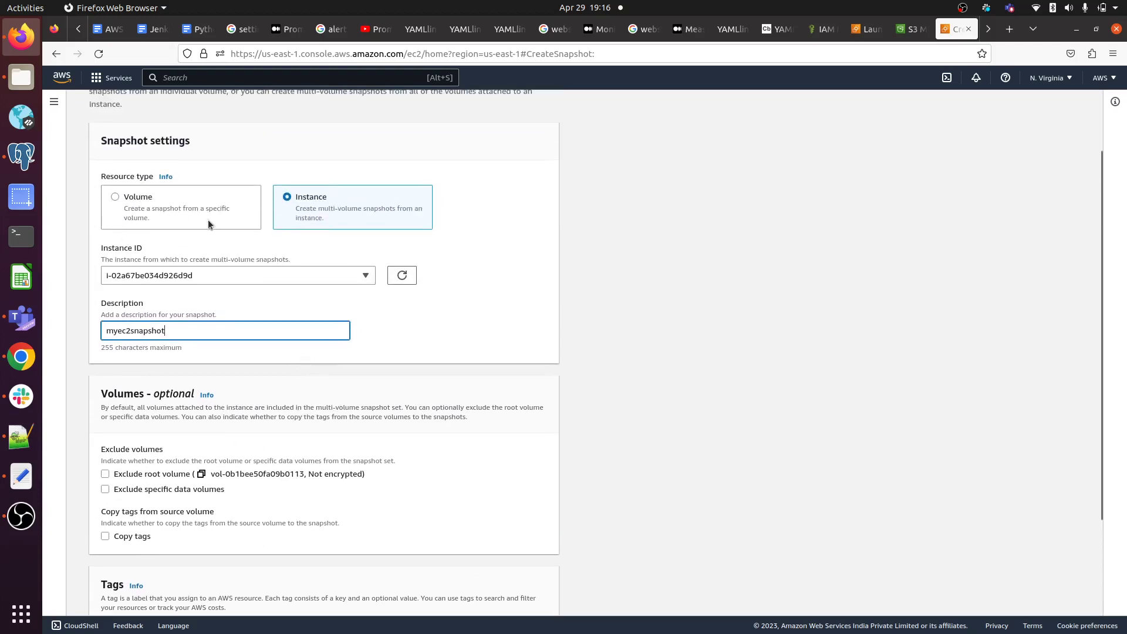
scroll(207, 219, "down", 3)
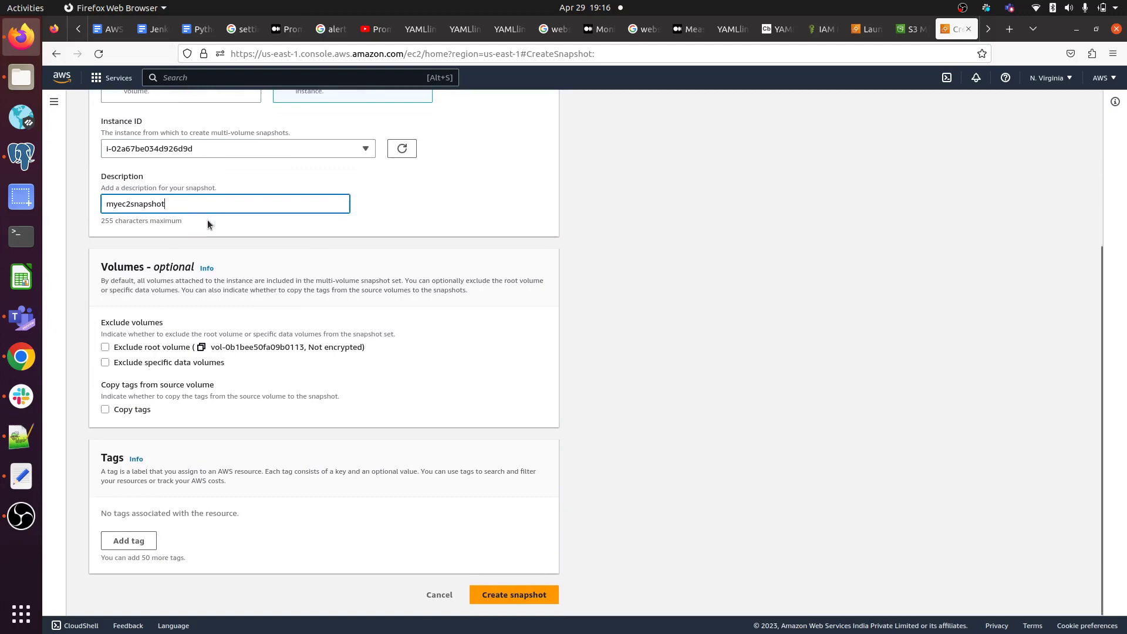
- Enable 'Exclude specific data volumes' for the snapshot
left_click(105, 363)
scroll(239, 358, "down", 3)
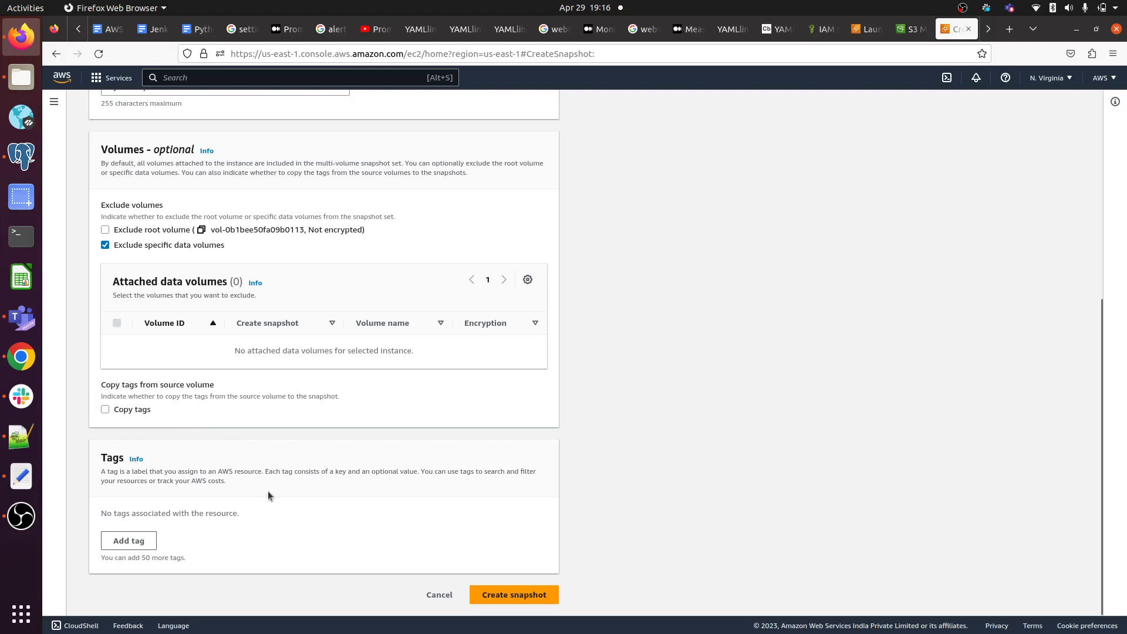
- Submit the snapshot request so 'myec2snapshot' (8 GiB) appears as Pending in the Snapshots list
left_click(543, 599)
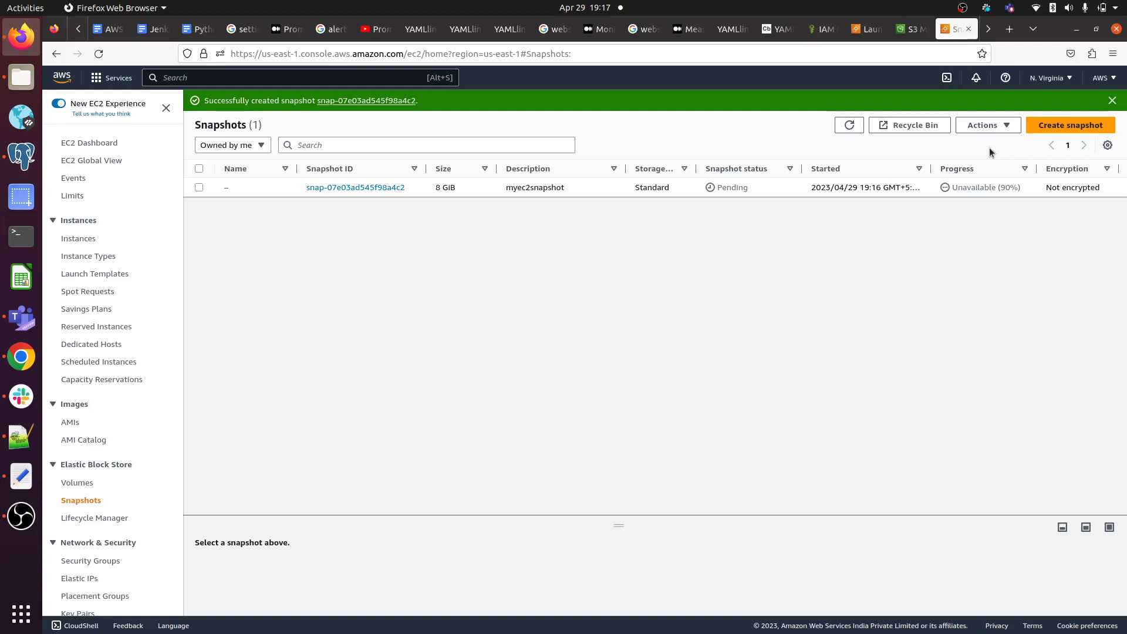
left_click(961, 10)
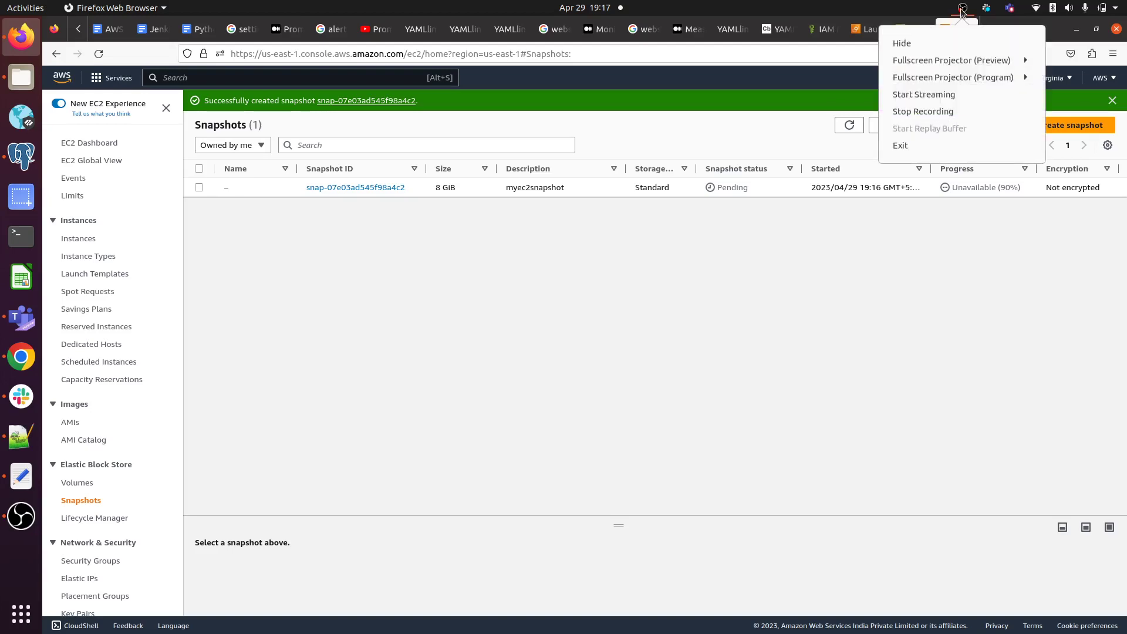